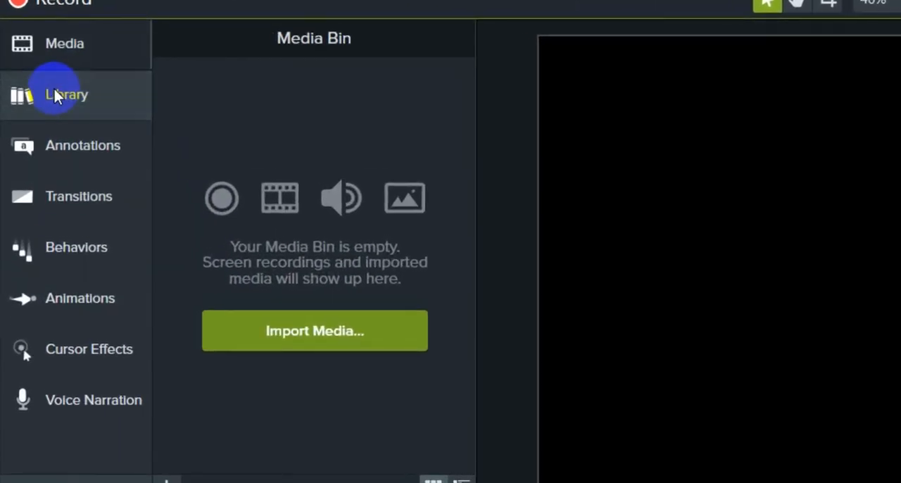
Step: Add the Stationary intro from the Camtasia 2018 library's Intros folder to the timeline at the playhead
{"action": "left_click", "coordinate": [29, 77]}
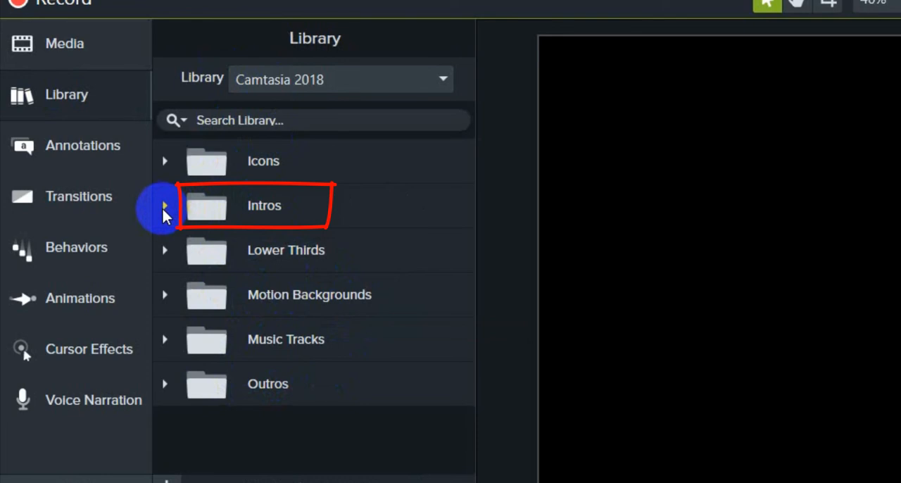
{"action": "left_click", "coordinate": [164, 206]}
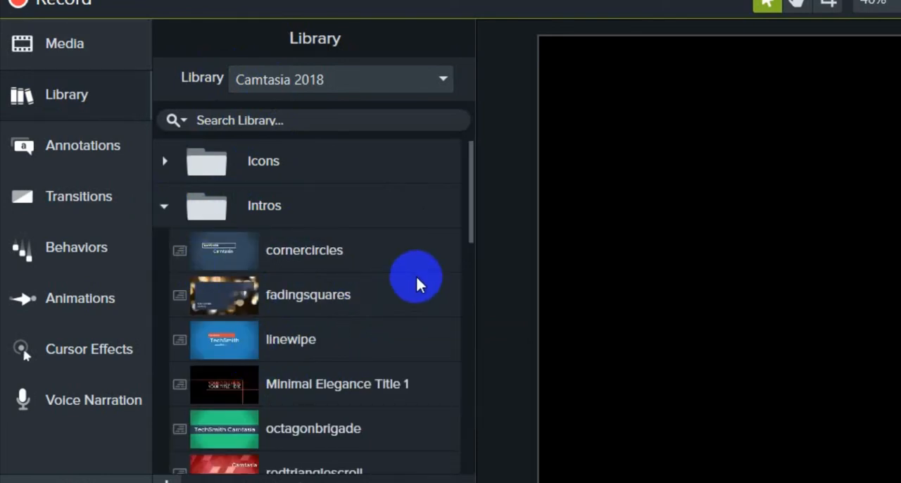
{"action": "left_click_drag", "start_coordinate": [468, 210], "coordinate": [458, 279]}
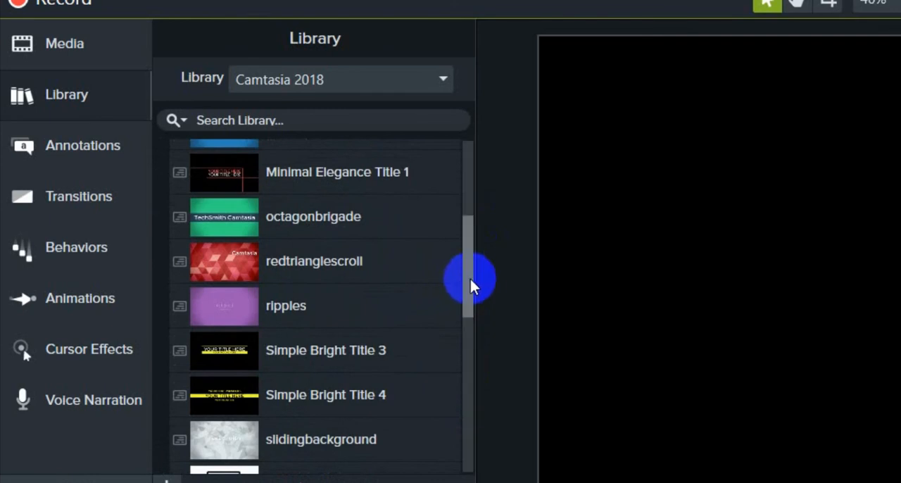
{"action": "left_click_drag", "start_coordinate": [465, 279], "coordinate": [452, 348]}
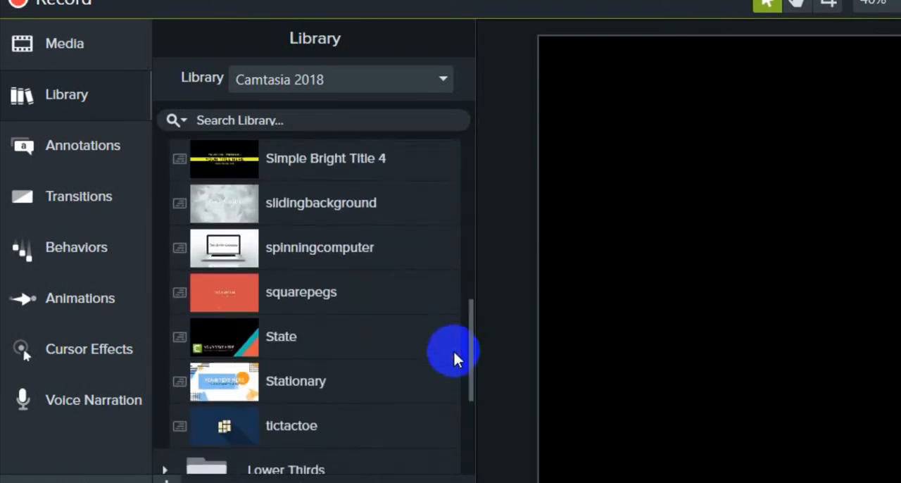
{"action": "right_click", "coordinate": [215, 384]}
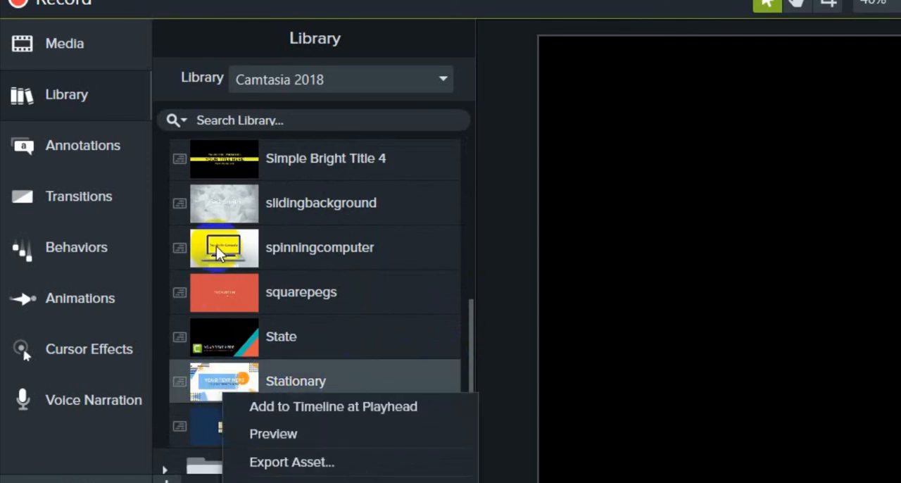
{"action": "right_click", "coordinate": [216, 268]}
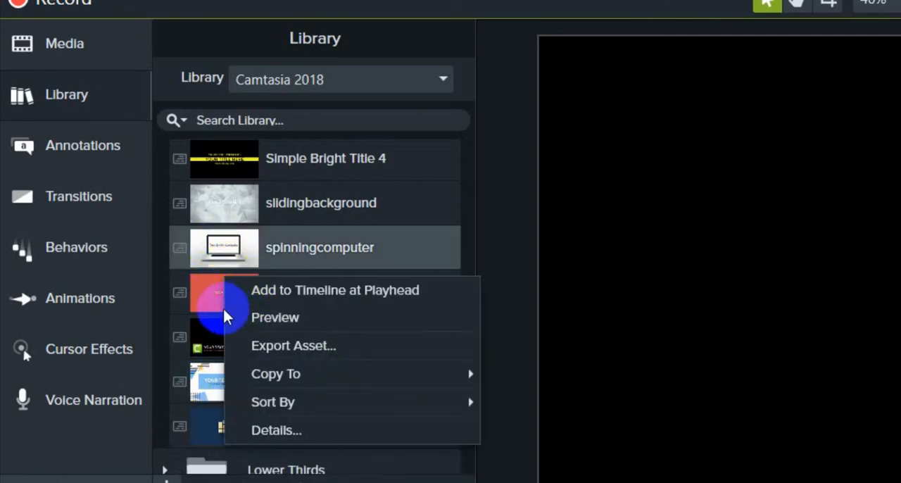
{"action": "right_click", "coordinate": [202, 323]}
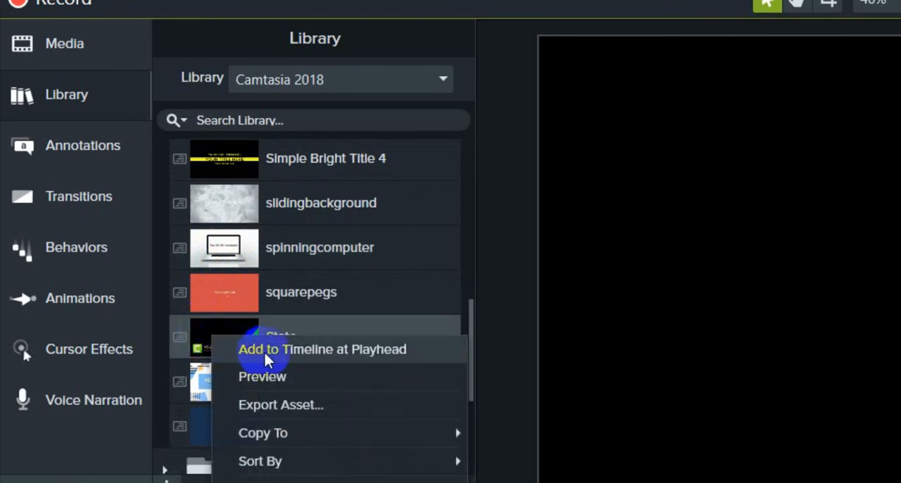
{"action": "right_click", "coordinate": [208, 385]}
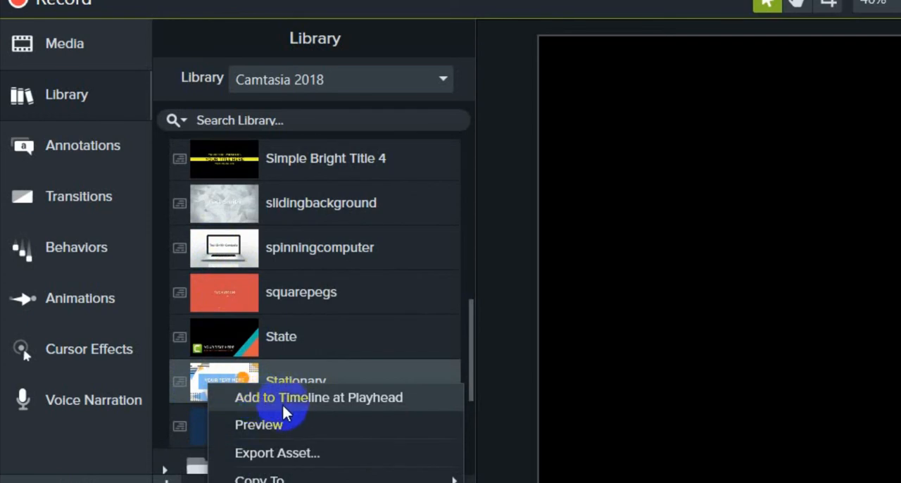
{"action": "left_click", "coordinate": [293, 400]}
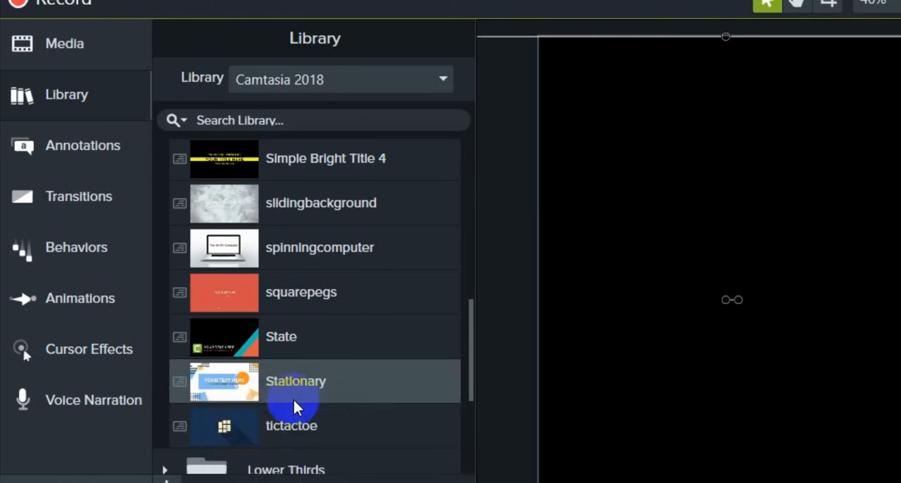
Step: Play the Stationary intro through, return to its start and replay it until the title and subtitle are displayed
{"action": "left_click_drag", "start_coordinate": [744, 266], "coordinate": [894, 210]}
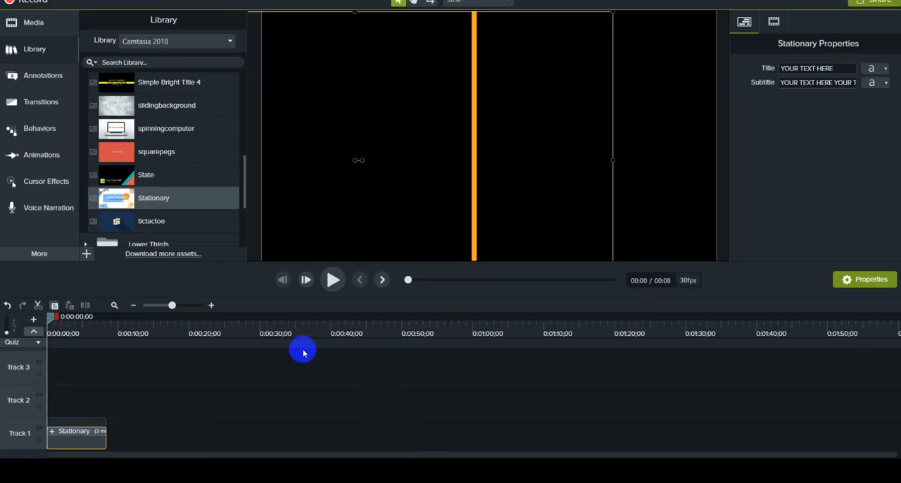
{"action": "left_click", "coordinate": [332, 279]}
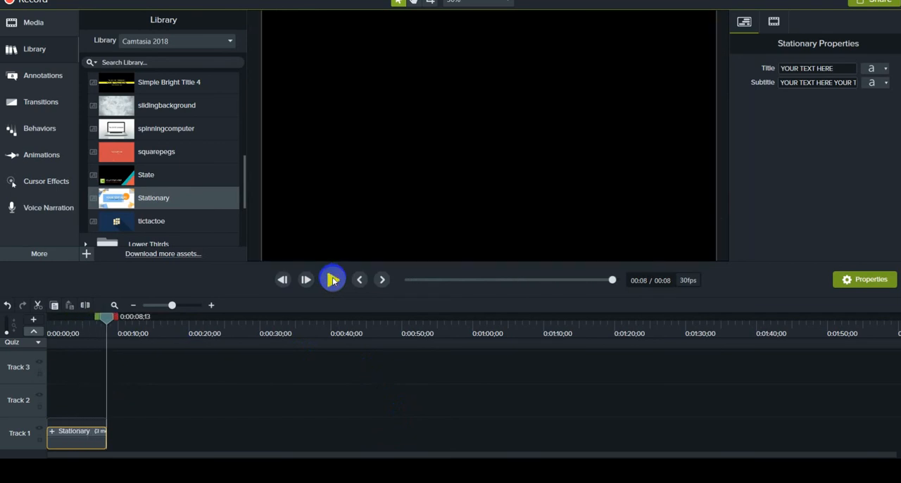
{"action": "left_click_drag", "start_coordinate": [107, 318], "coordinate": [2, 328]}
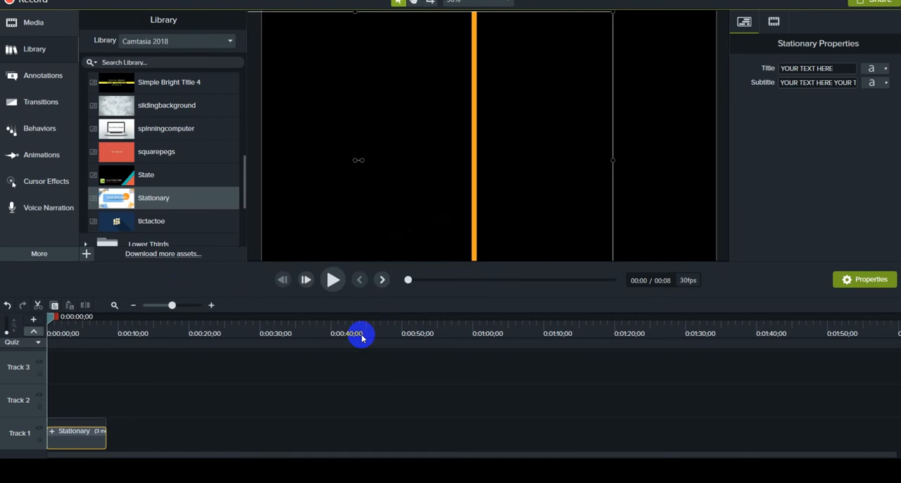
{"action": "left_click", "coordinate": [333, 279]}
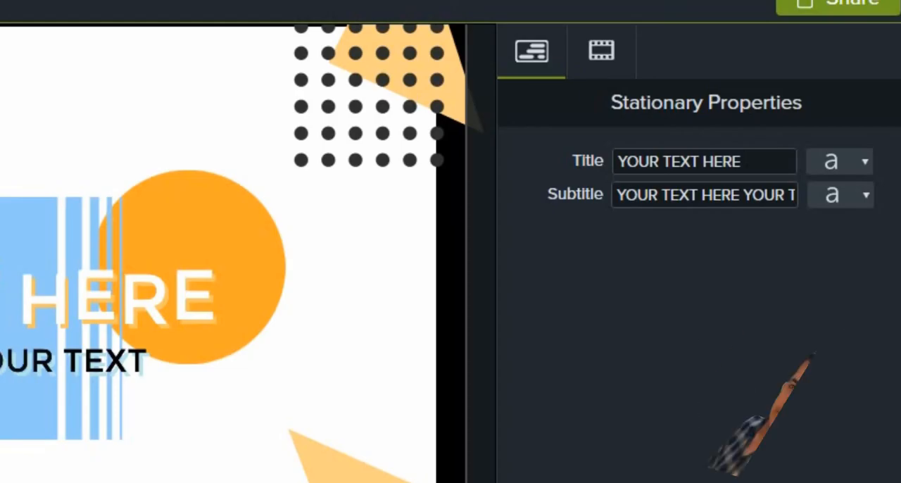
Step: Replace the Stationary intro's placeholder title text with the presenter's name
{"action": "triple_click", "coordinate": [748, 159]}
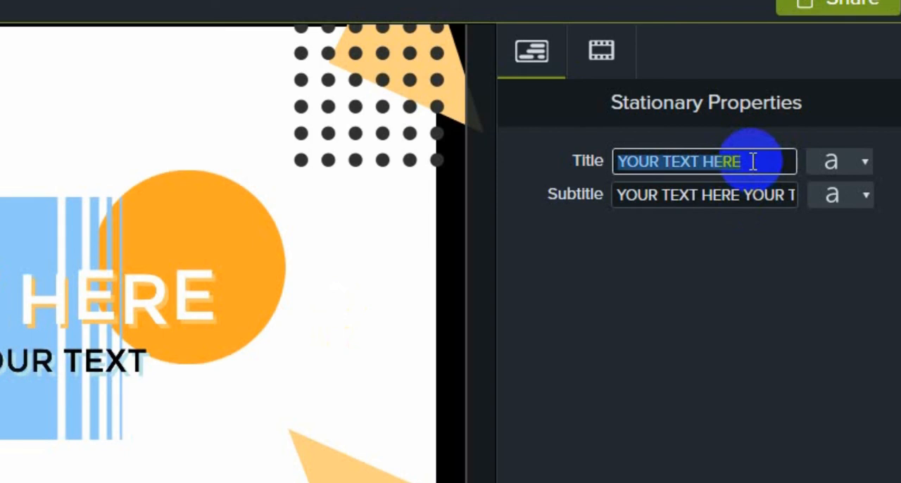
{"action": "type", "text": "Ssamim"}
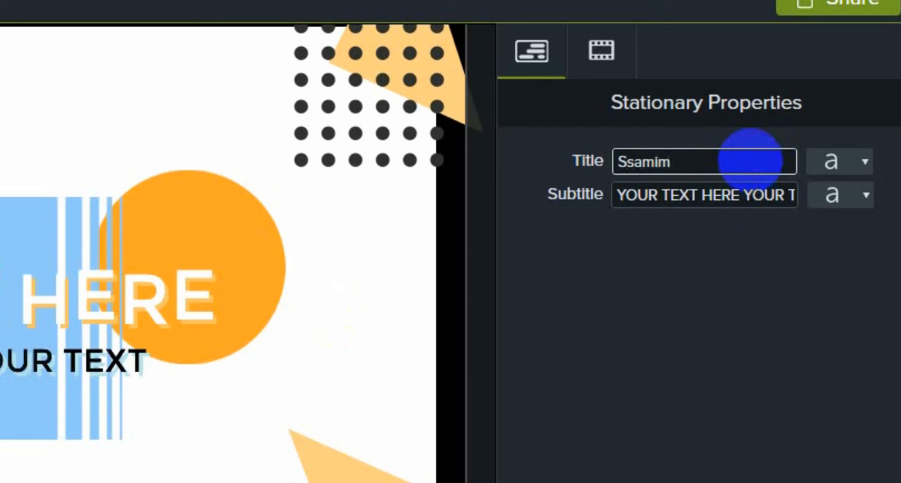
{"action": "key", "text": "BackSpace"}
{"action": "key", "text": "BackSpace"}
Step: Replace the intro's placeholder subtitle text with "Technology is wow"
{"action": "left_click", "coordinate": [731, 195]}
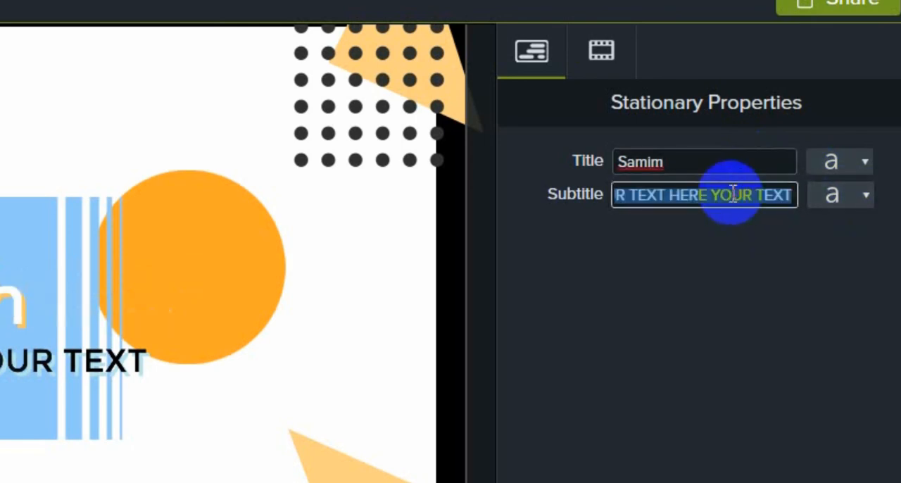
{"action": "type", "text": "Technology"}
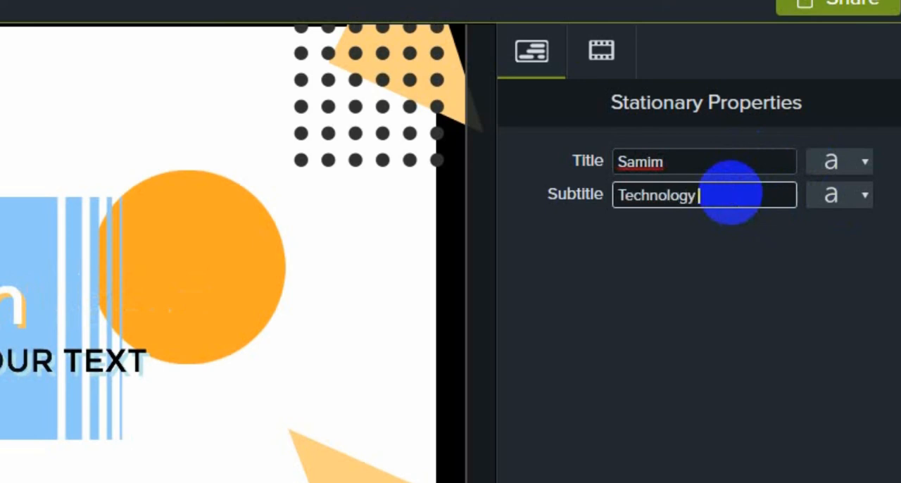
{"action": "type", "text": " is wow"}
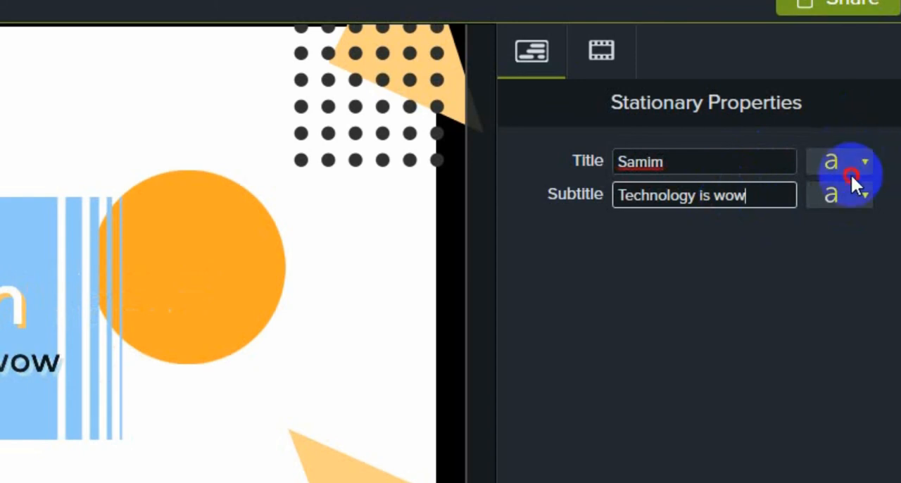
Step: Set the title's font colour to red and its size to 174
{"action": "left_click", "coordinate": [867, 159]}
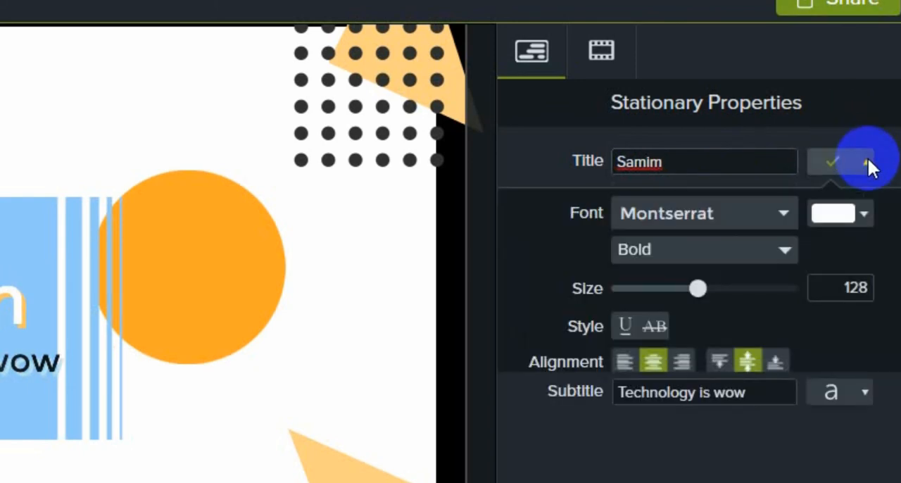
{"action": "left_click", "coordinate": [863, 218]}
{"action": "left_click", "coordinate": [796, 352]}
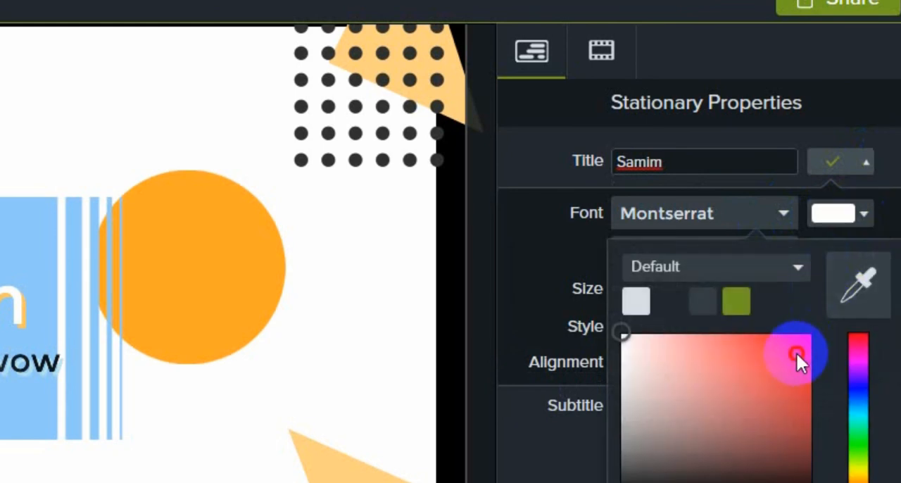
{"action": "left_click", "coordinate": [862, 285]}
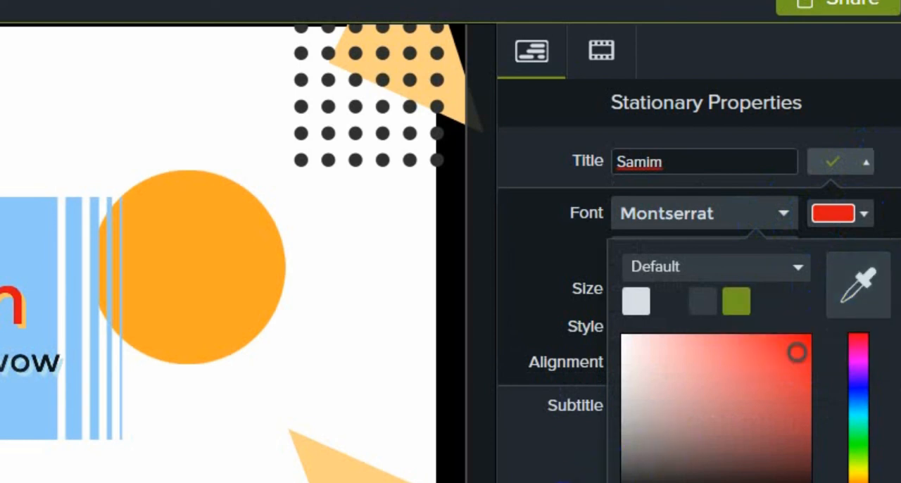
{"action": "key", "text": "Escape"}
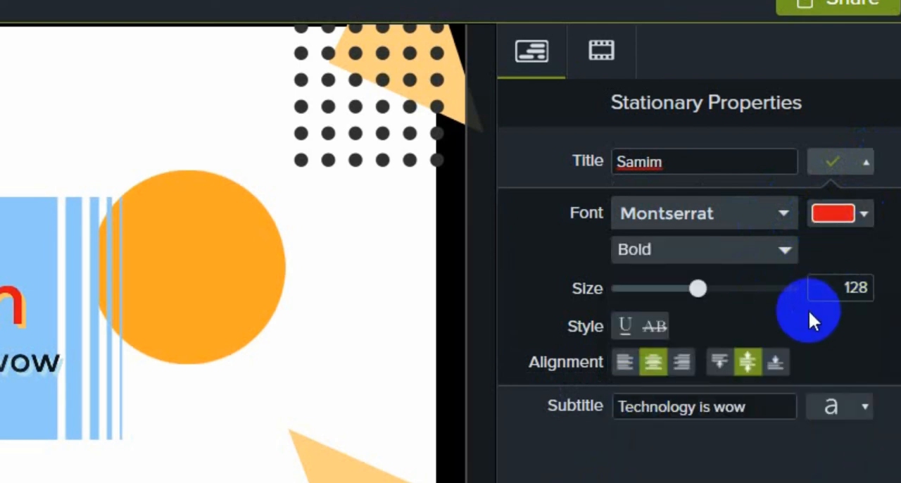
{"action": "left_click_drag", "start_coordinate": [704, 288], "coordinate": [732, 287]}
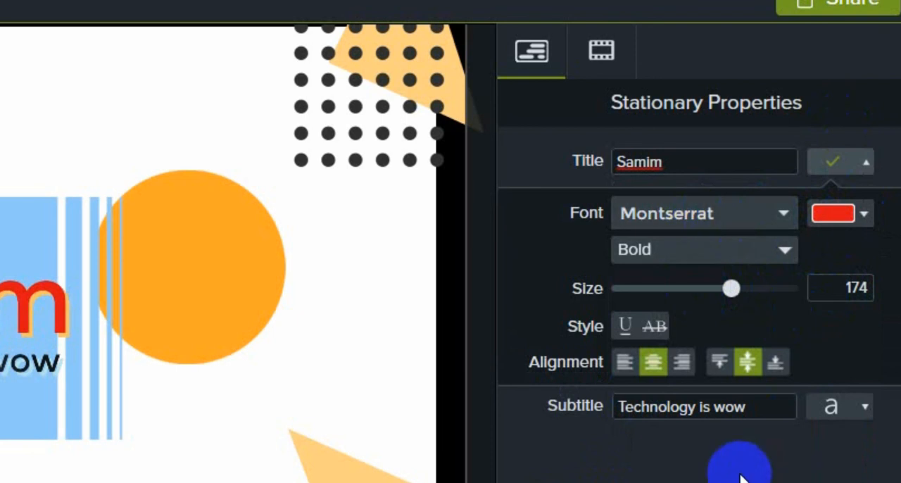
Step: Set the subtitle's font size to 88 and its colour to a dark blue
{"action": "left_click", "coordinate": [833, 405]}
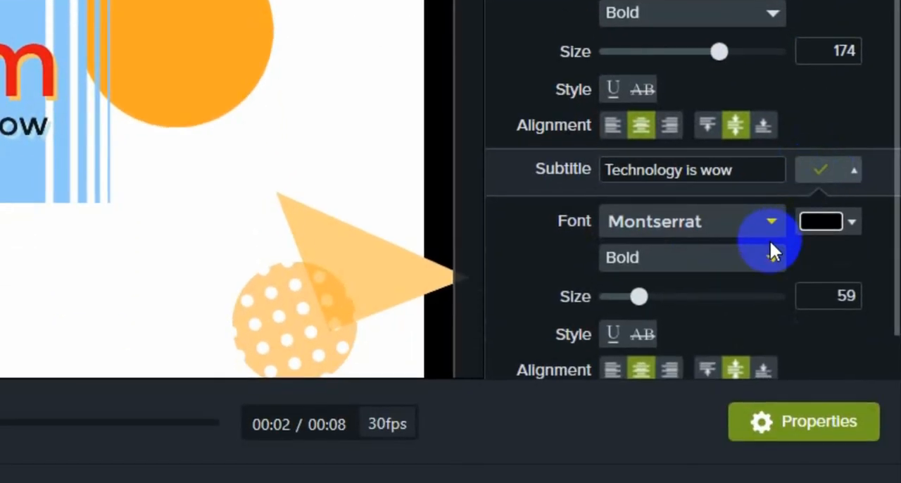
{"action": "left_click", "coordinate": [848, 219]}
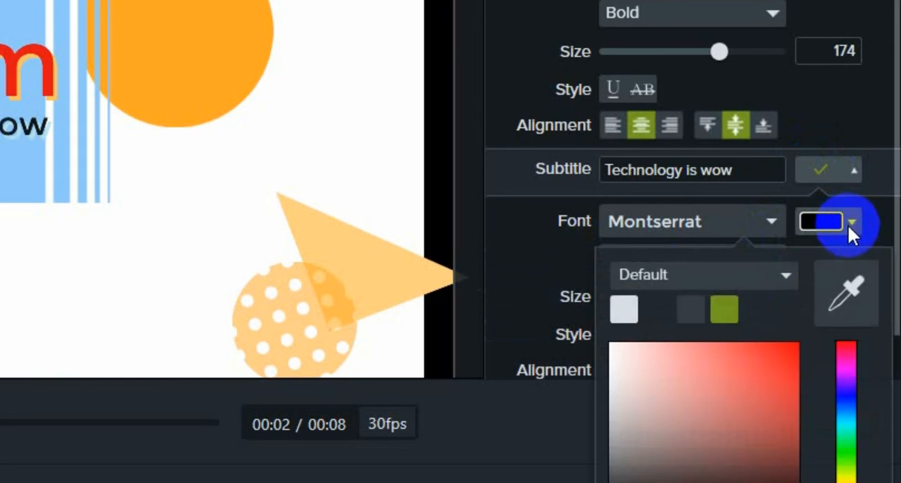
{"action": "left_click", "coordinate": [848, 398]}
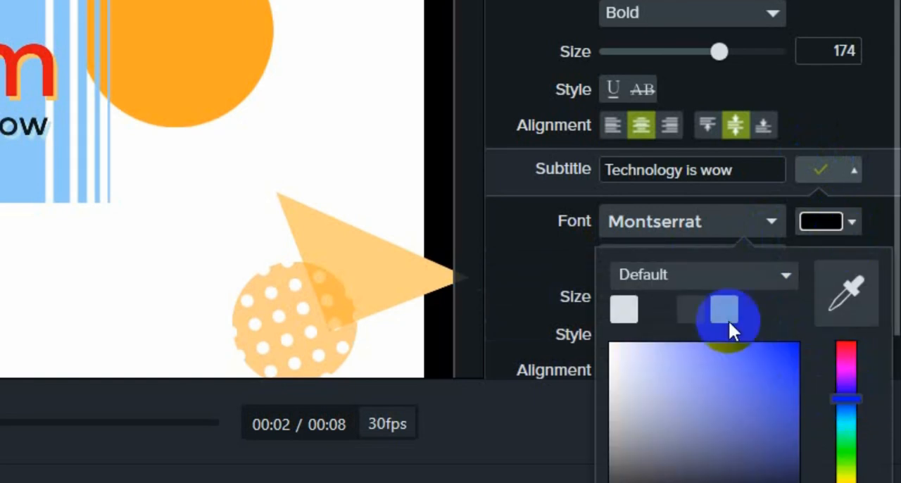
{"action": "left_click", "coordinate": [553, 456]}
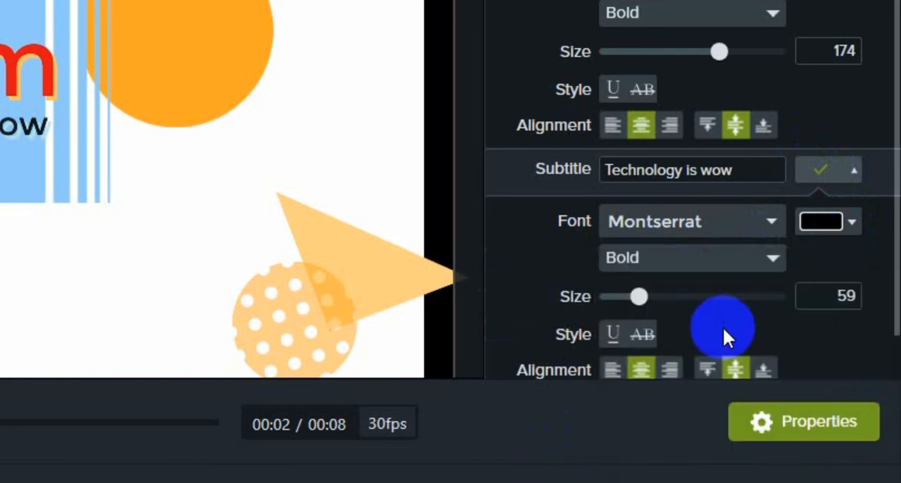
{"action": "left_click_drag", "start_coordinate": [638, 296], "coordinate": [662, 298]}
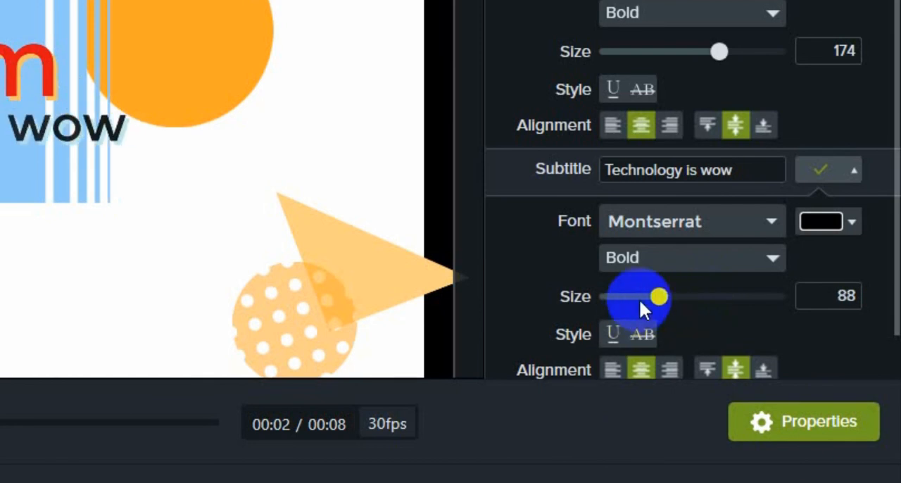
{"action": "left_click", "coordinate": [851, 220]}
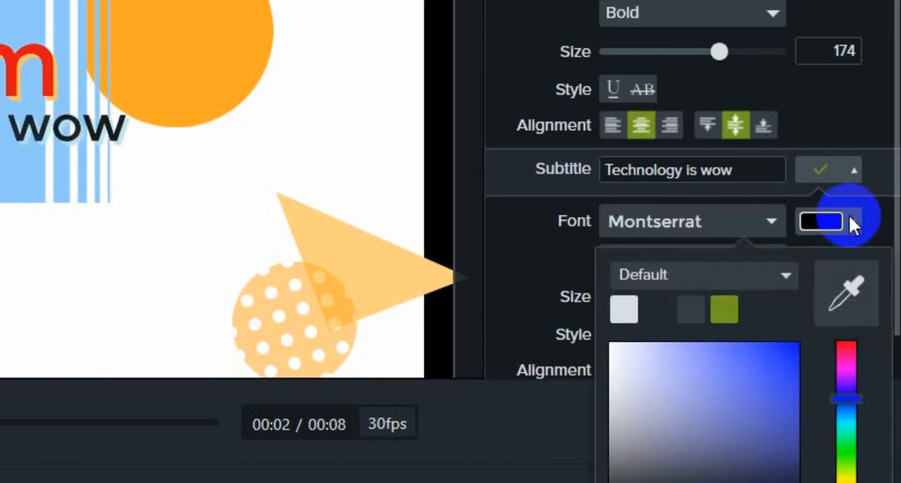
{"action": "left_click", "coordinate": [785, 374]}
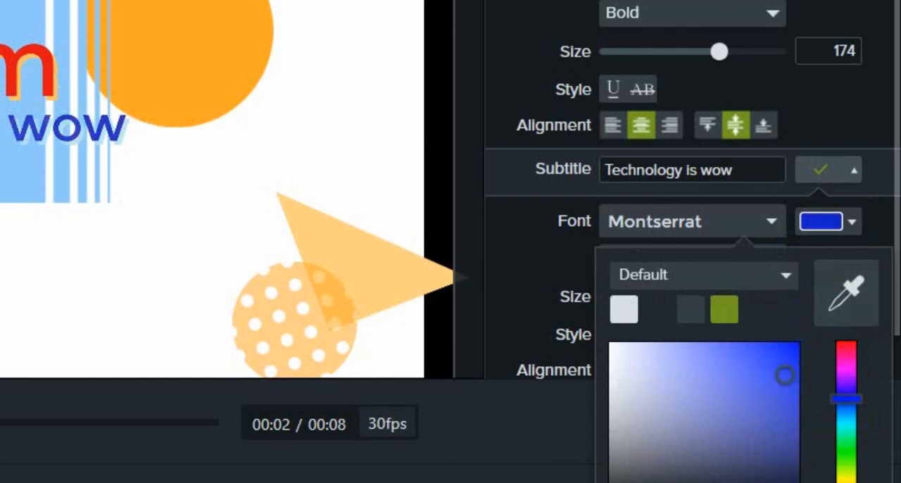
{"action": "left_click", "coordinate": [725, 480]}
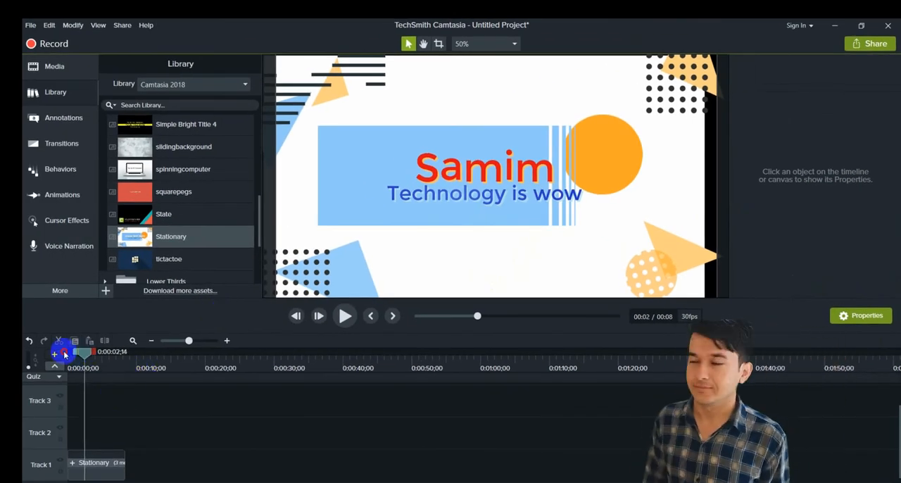
Step: Play the customised Stationary intro from the beginning to its end
{"action": "left_click_drag", "start_coordinate": [85, 355], "coordinate": [69, 354]}
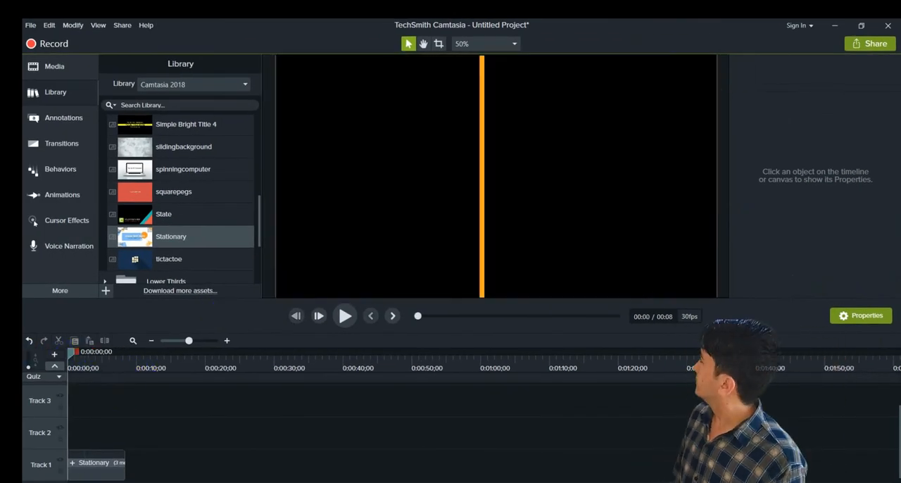
{"action": "left_click", "coordinate": [342, 316]}
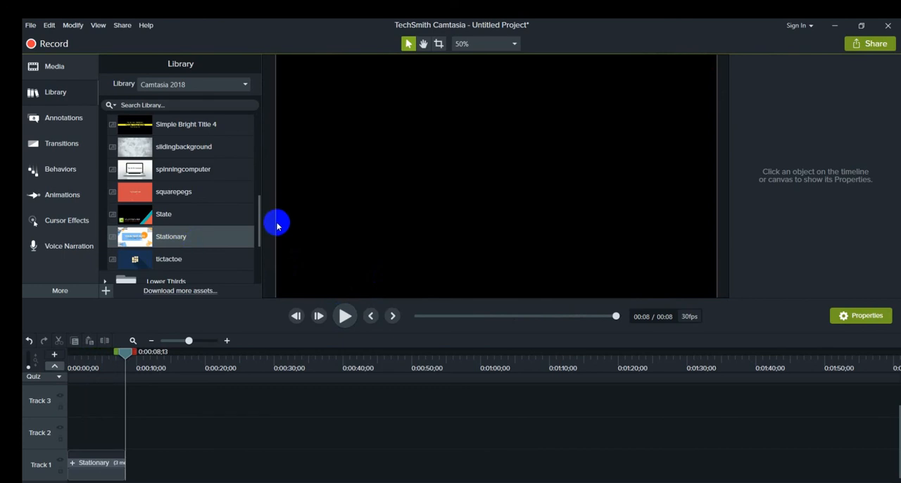
Step: Add the Minimal Elegance Title 1 intro from the library to the timeline at the playhead, at the end of the Stationary clip
{"action": "mouse_move", "coordinate": [259, 221]}
{"action": "left_mouse_down"}
{"action": "mouse_move", "coordinate": [265, 137]}
{"action": "mouse_move", "coordinate": [268, 230]}
{"action": "left_mouse_up"}
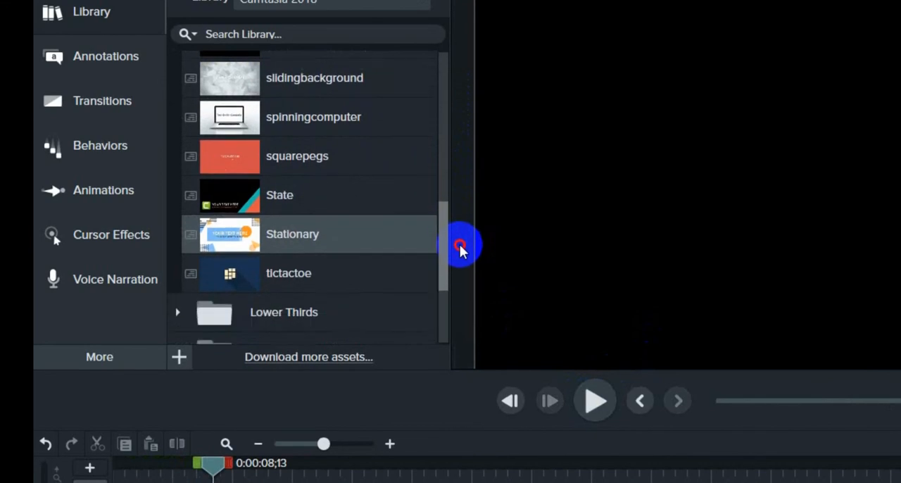
{"action": "left_click_drag", "start_coordinate": [459, 246], "coordinate": [459, 178]}
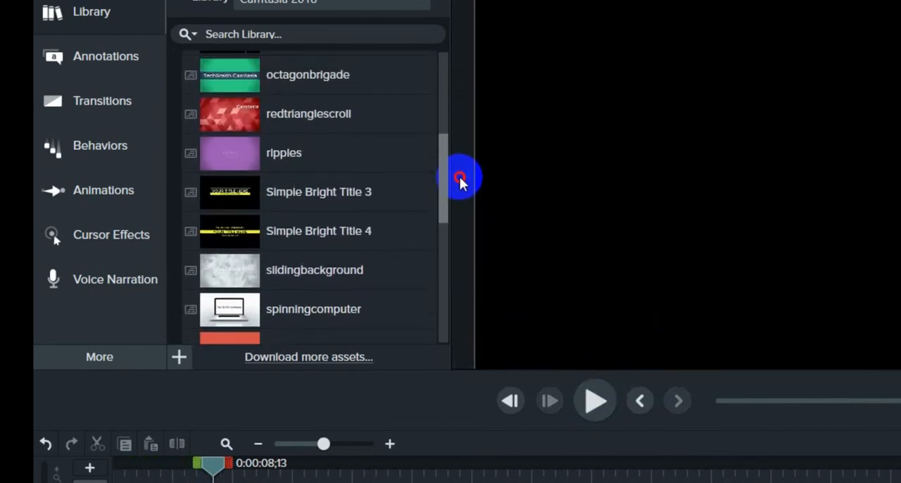
{"action": "left_click_drag", "start_coordinate": [460, 177], "coordinate": [463, 136]}
{"action": "right_click", "coordinate": [232, 175]}
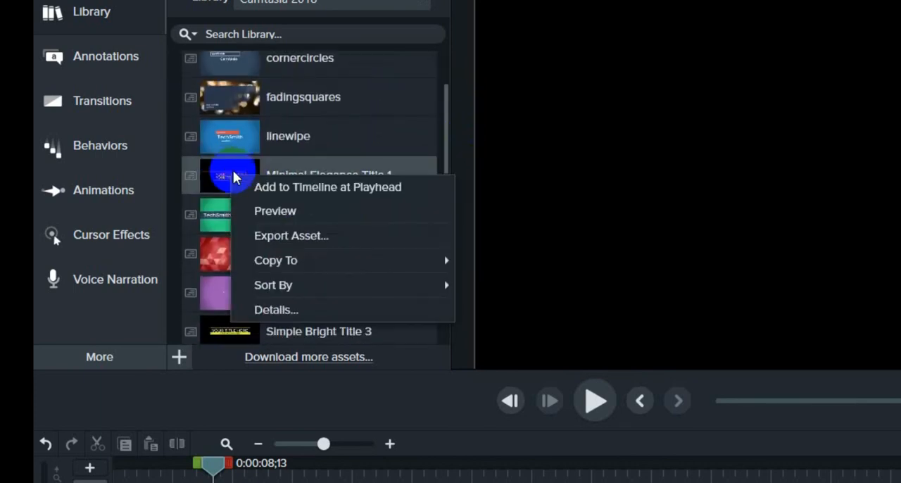
{"action": "left_click", "coordinate": [276, 192]}
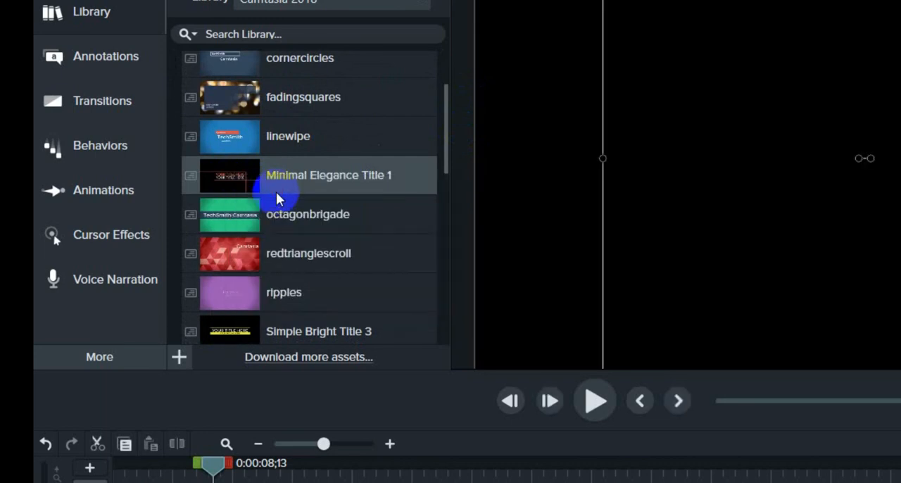